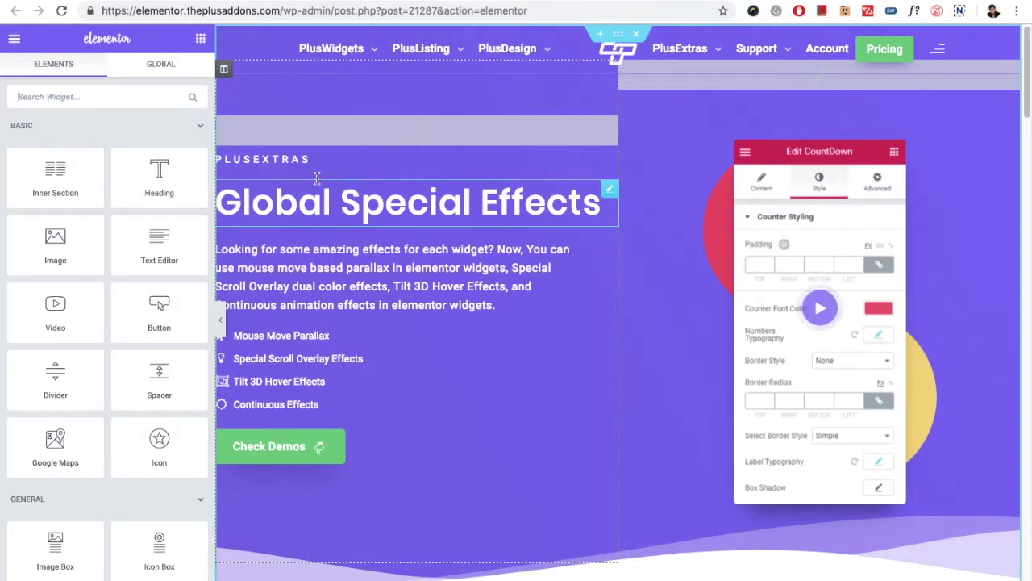
Show the PLUSEXTRAS heading's Advanced Plus Extras toggles, then scroll down to the overlay colour demos
{"action": "left_click", "coordinate": [291, 160]}
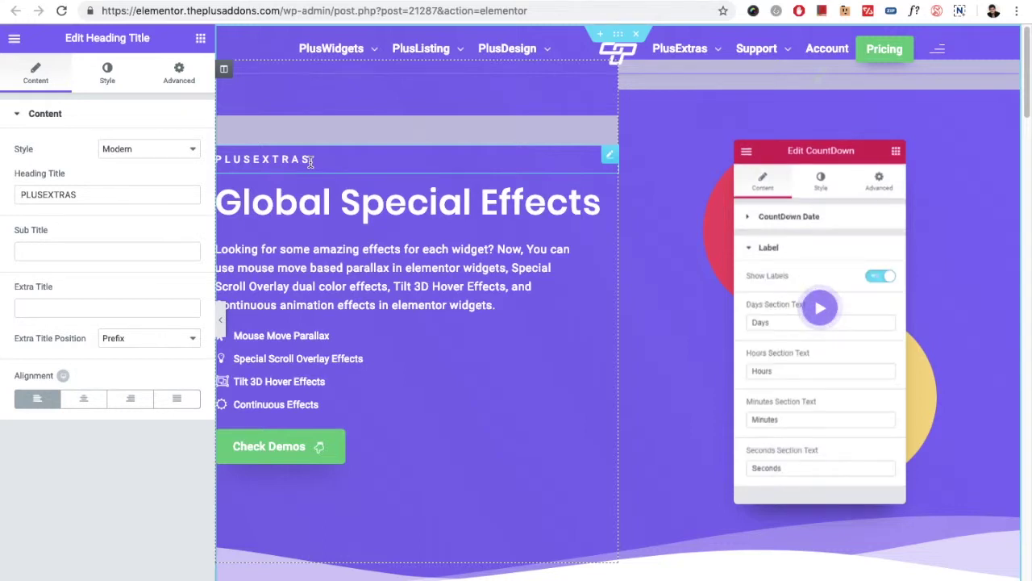
{"action": "left_click", "coordinate": [179, 72]}
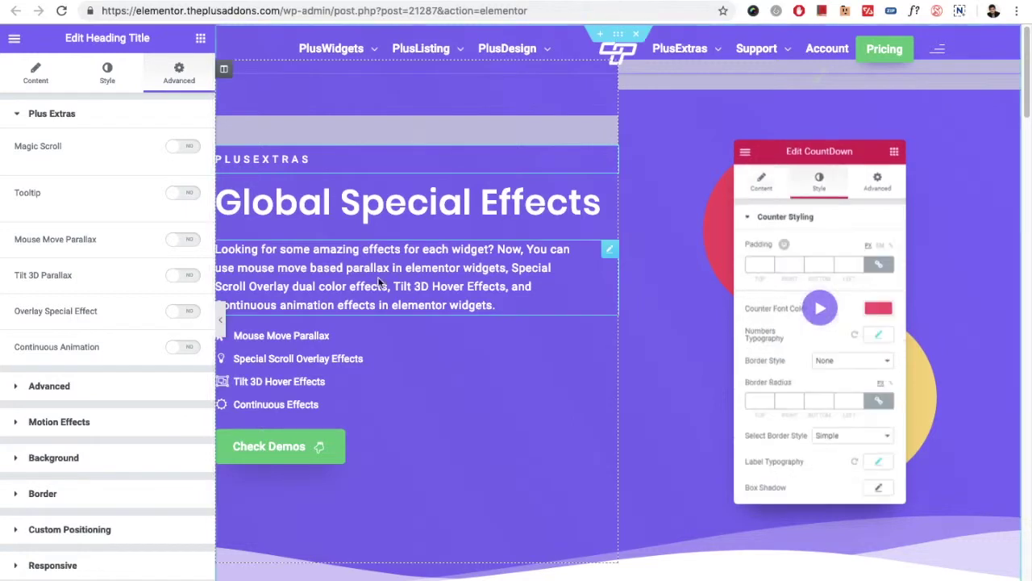
{"action": "scroll", "coordinate": [345, 299], "scroll_direction": "down", "scroll_amount": 2}
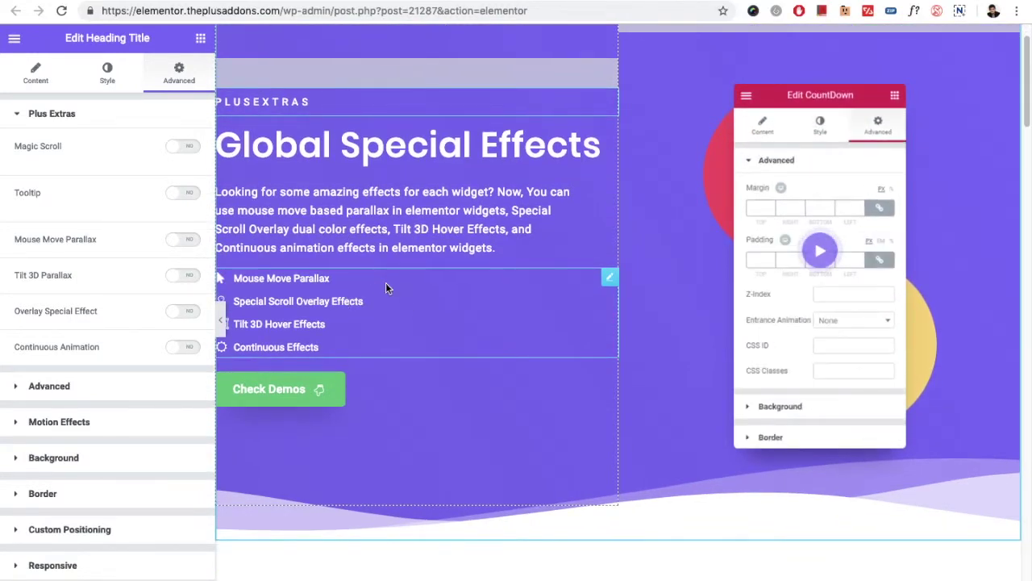
{"action": "scroll", "coordinate": [386, 288], "scroll_direction": "down", "scroll_amount": 5}
{"action": "scroll", "coordinate": [386, 288], "scroll_direction": "down", "scroll_amount": 3}
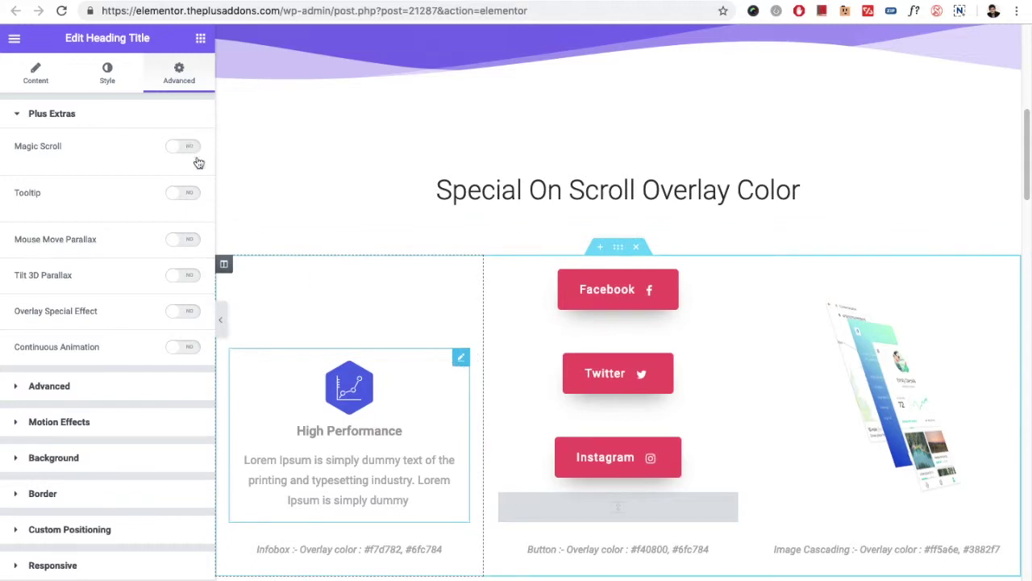
Open the High Performance info box's Plus Extras Overlay Color settings
{"action": "left_click", "coordinate": [420, 395]}
{"action": "left_click", "coordinate": [171, 81]}
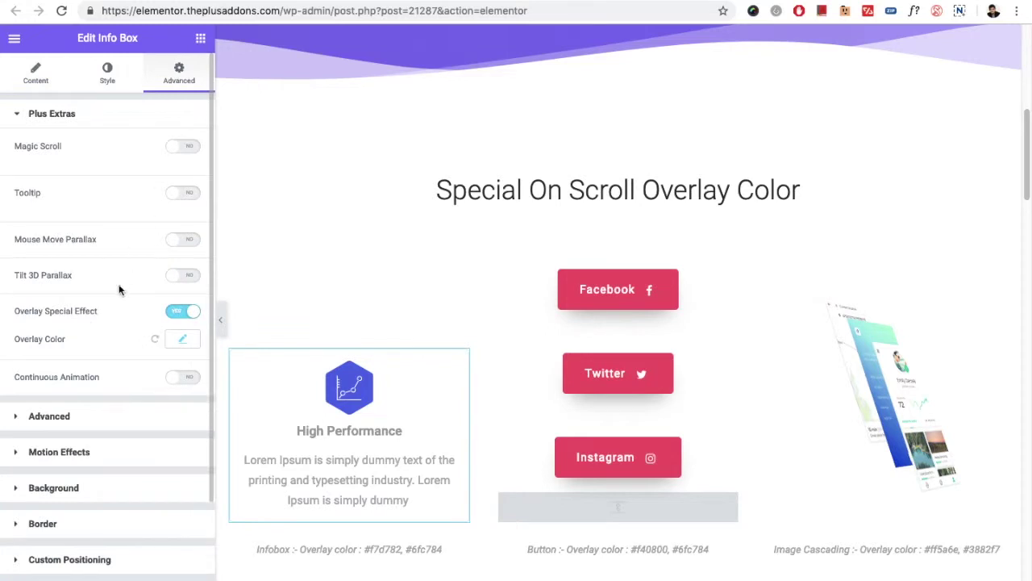
{"action": "left_click", "coordinate": [183, 343]}
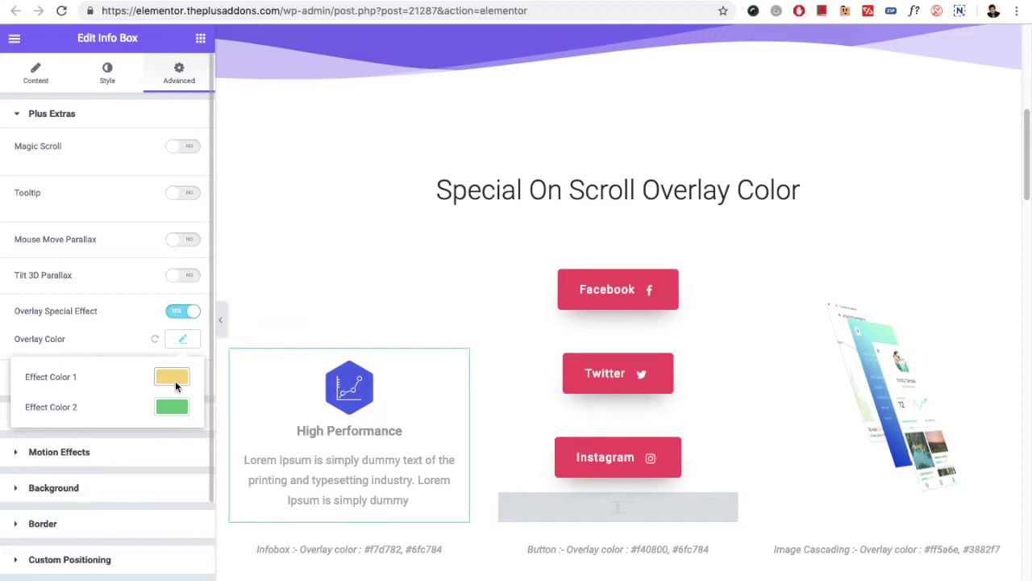
Lower Effect Color 1's opacity with its alpha slider, then close the overlay settings
{"action": "left_click", "coordinate": [174, 379]}
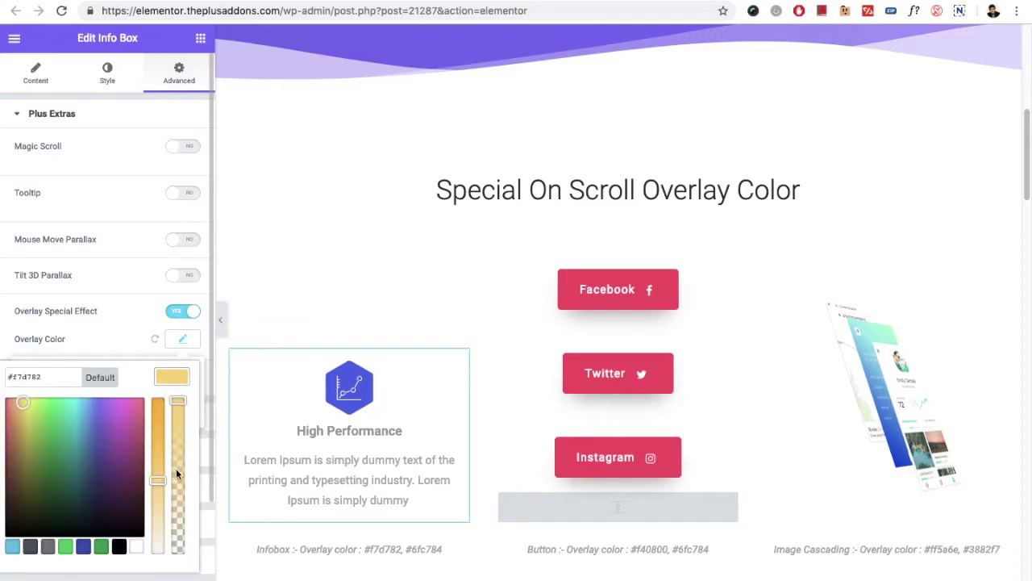
{"action": "left_click", "coordinate": [177, 469]}
{"action": "left_click", "coordinate": [178, 384]}
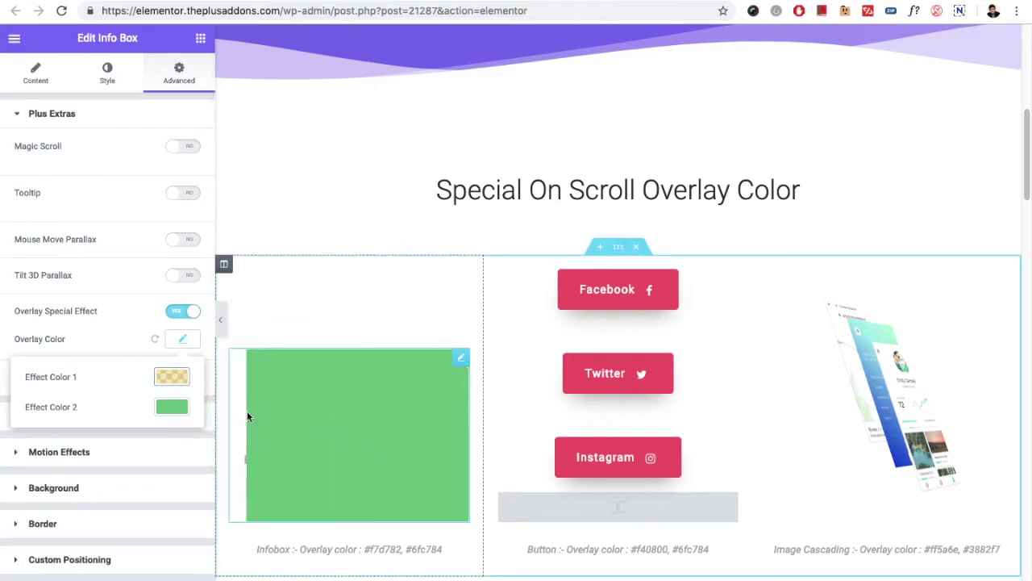
{"action": "left_click", "coordinate": [172, 379]}
{"action": "left_click", "coordinate": [179, 338]}
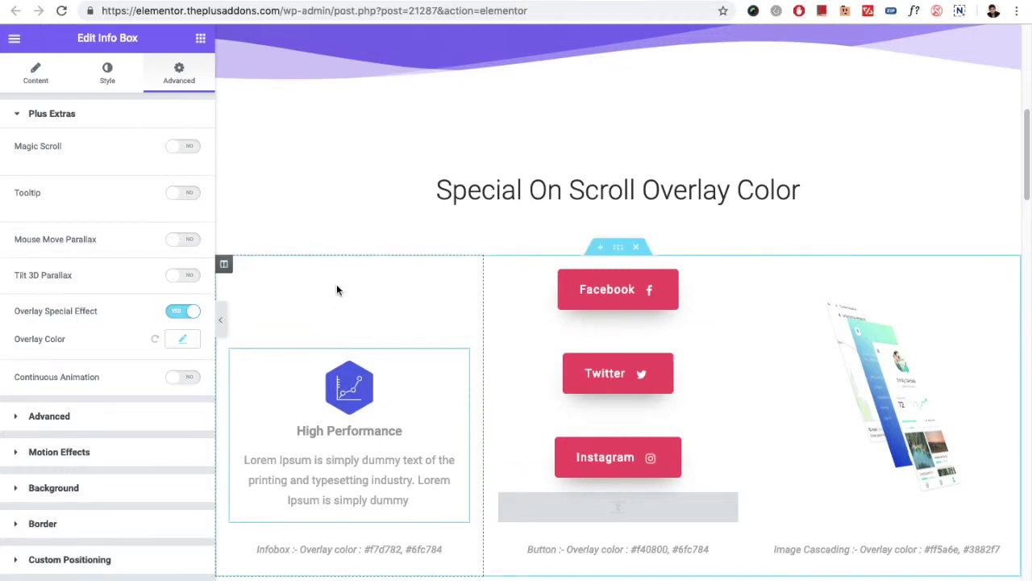
{"action": "scroll", "coordinate": [382, 291], "scroll_direction": "down", "scroll_amount": 5}
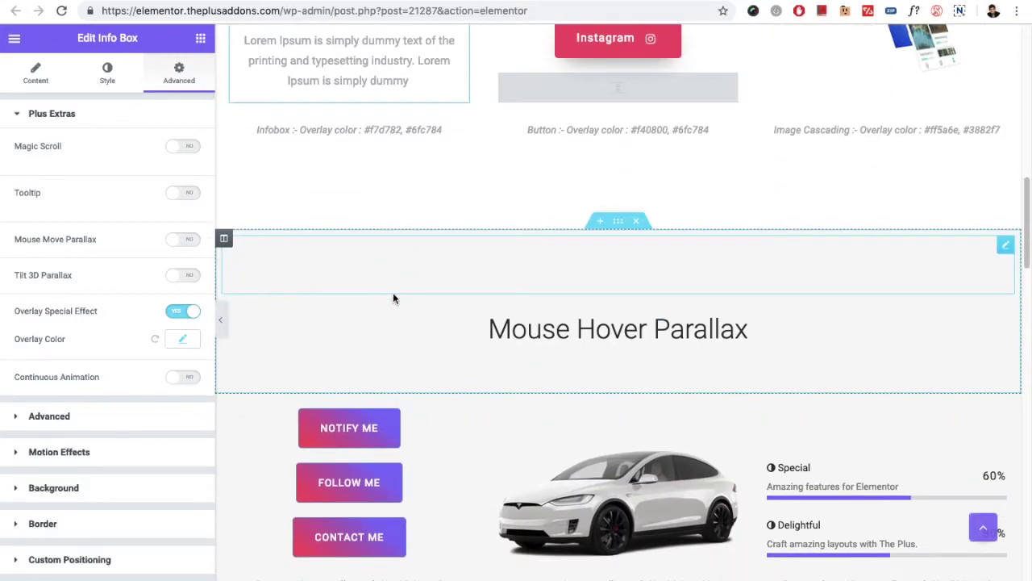
Open the car Creative Image's Style Parallax Options, showing Move Parallax X 28 and Y -28
{"action": "scroll", "coordinate": [636, 352], "scroll_direction": "down", "scroll_amount": 2}
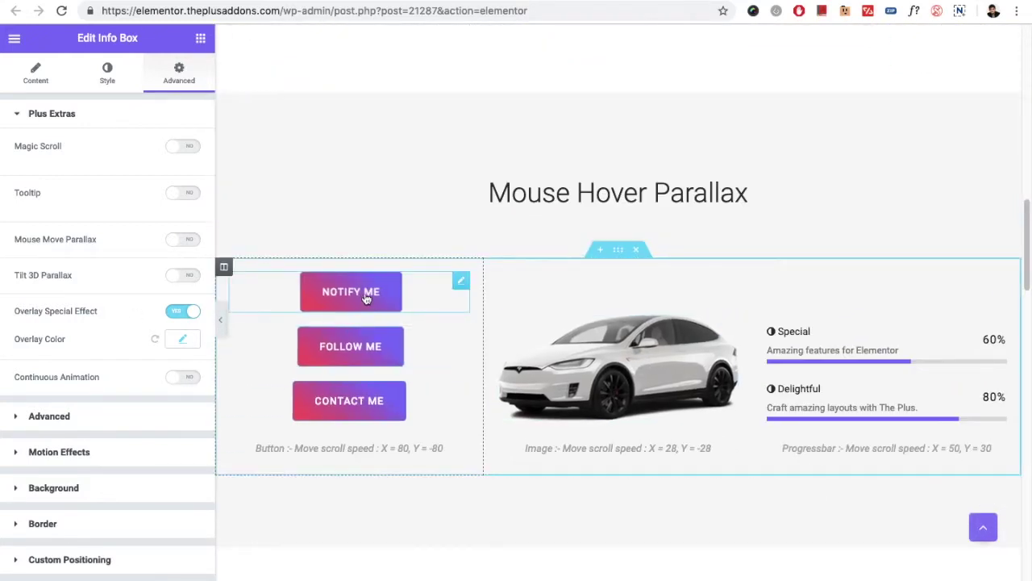
{"action": "left_click", "coordinate": [642, 368]}
{"action": "left_click", "coordinate": [177, 73]}
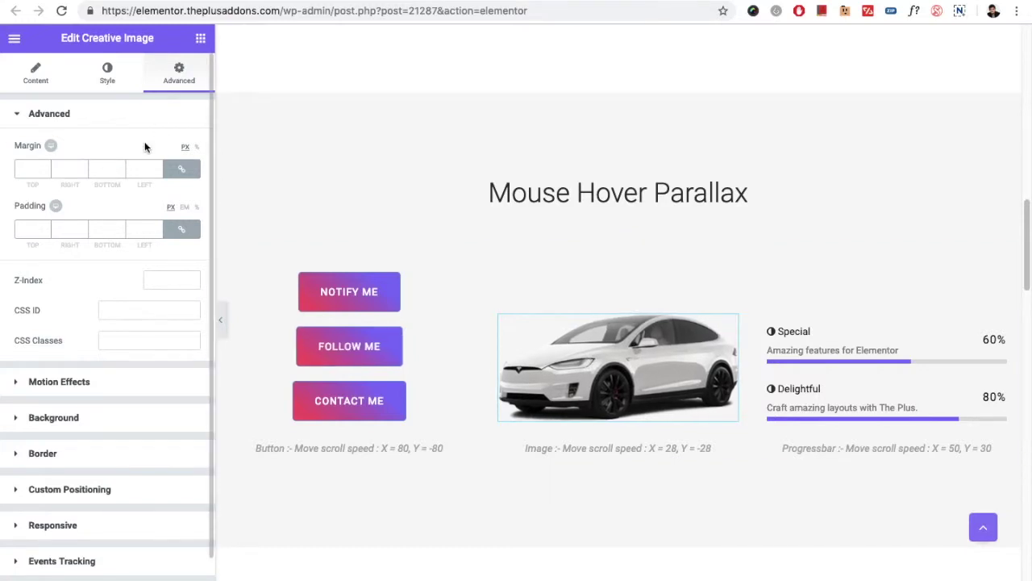
{"action": "left_click", "coordinate": [109, 74]}
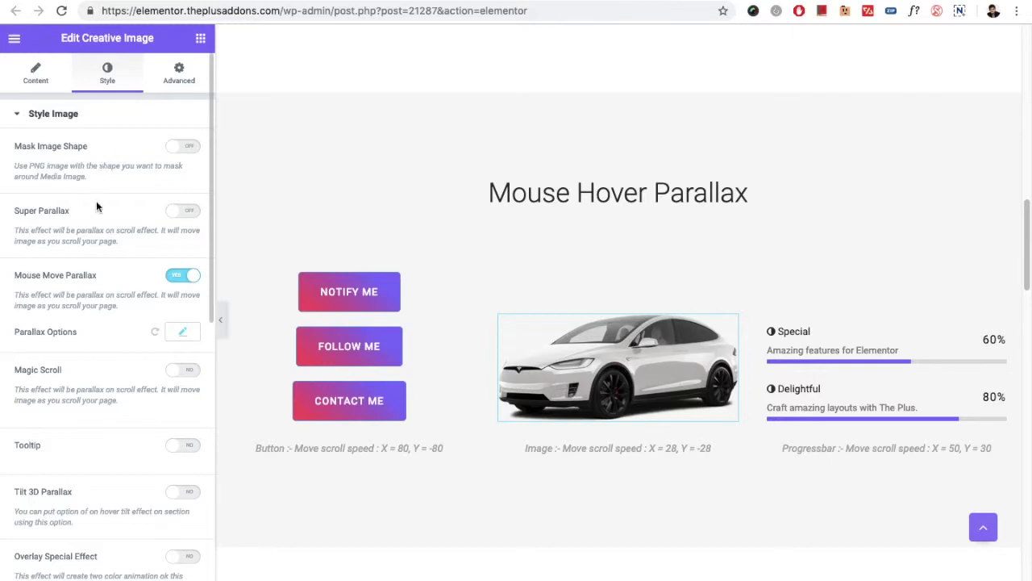
{"action": "scroll", "coordinate": [101, 288], "scroll_direction": "down", "scroll_amount": 1}
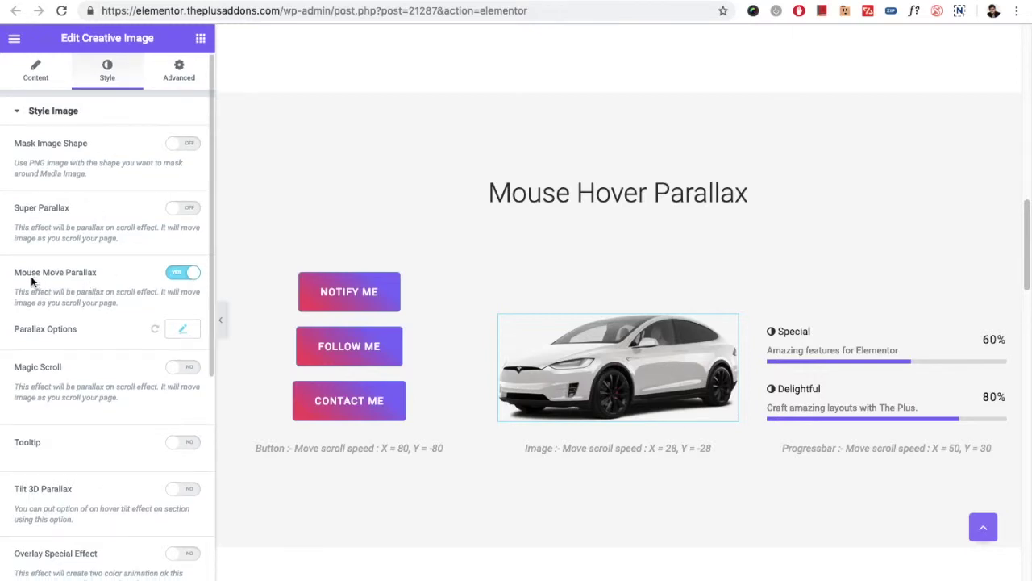
{"action": "scroll", "coordinate": [88, 372], "scroll_direction": "down", "scroll_amount": 1}
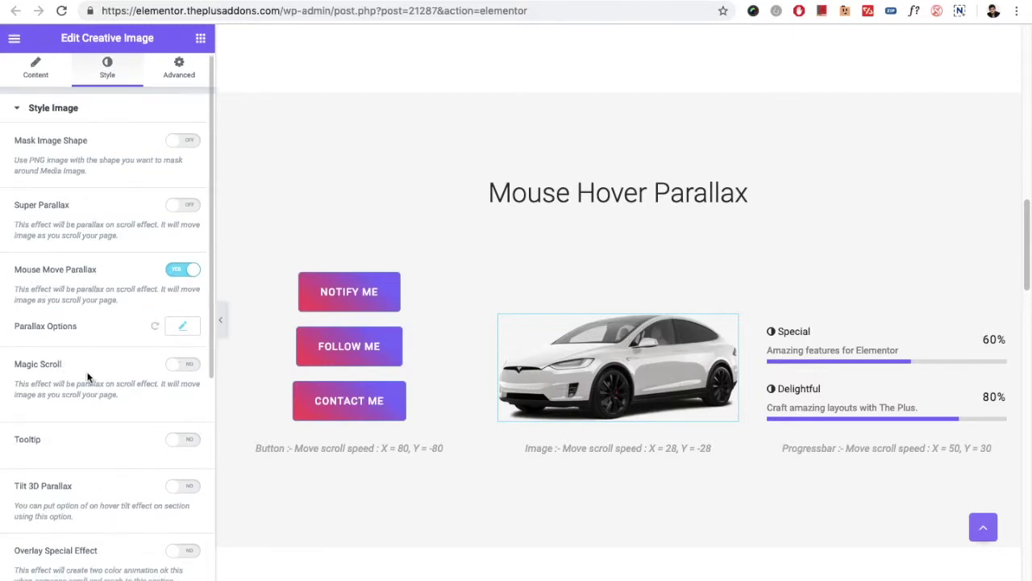
{"action": "left_click", "coordinate": [182, 329]}
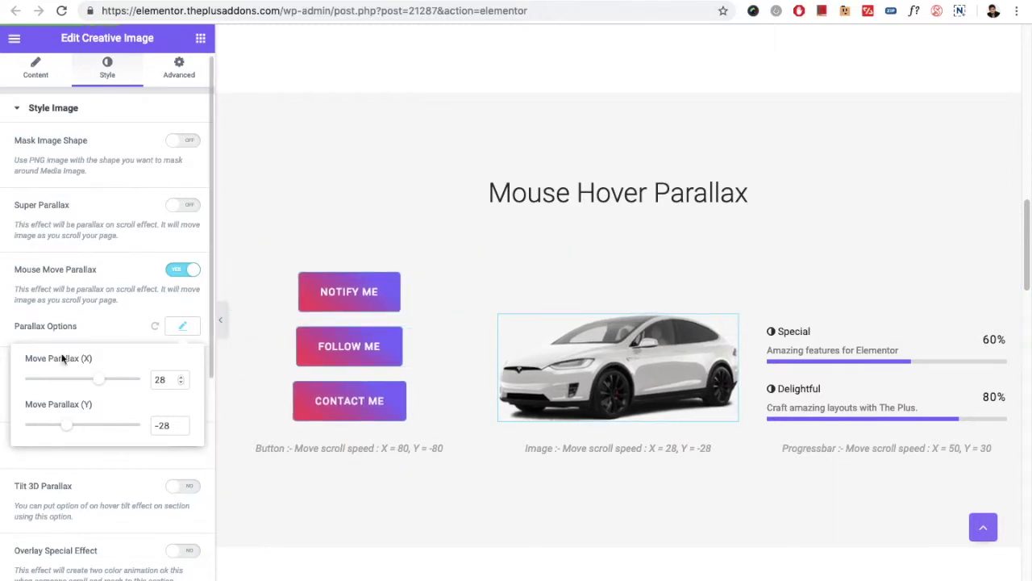
{"action": "scroll", "coordinate": [637, 322], "scroll_direction": "down", "scroll_amount": 1}
{"action": "scroll", "coordinate": [637, 322], "scroll_direction": "down", "scroll_amount": 1}
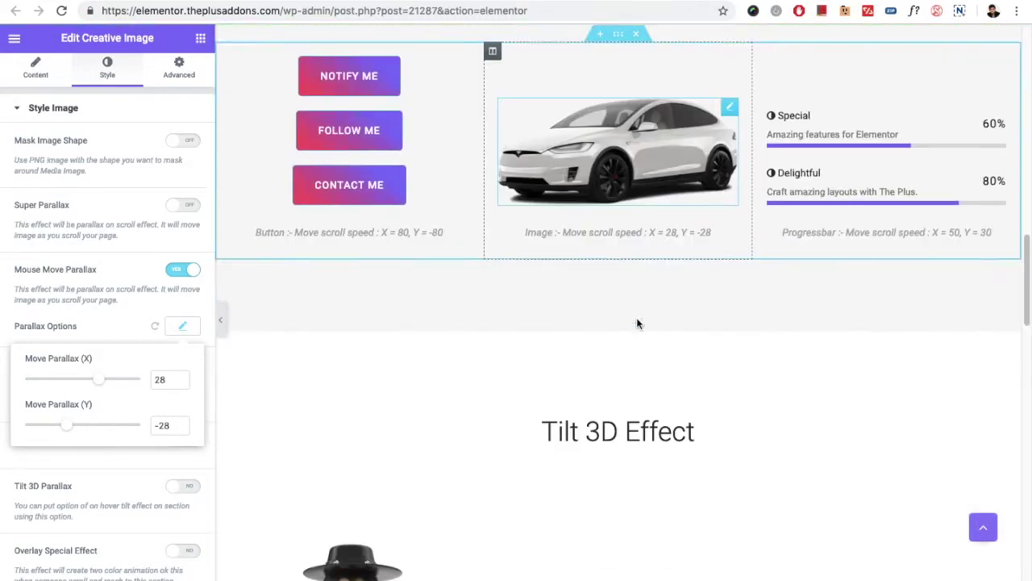
Inspect the character image's Style tab and the Number Counter's Plus Extras options
{"action": "scroll", "coordinate": [637, 323], "scroll_direction": "up", "scroll_amount": 2}
{"action": "scroll", "coordinate": [638, 323], "scroll_direction": "down", "scroll_amount": 2}
{"action": "scroll", "coordinate": [637, 322], "scroll_direction": "down", "scroll_amount": 2}
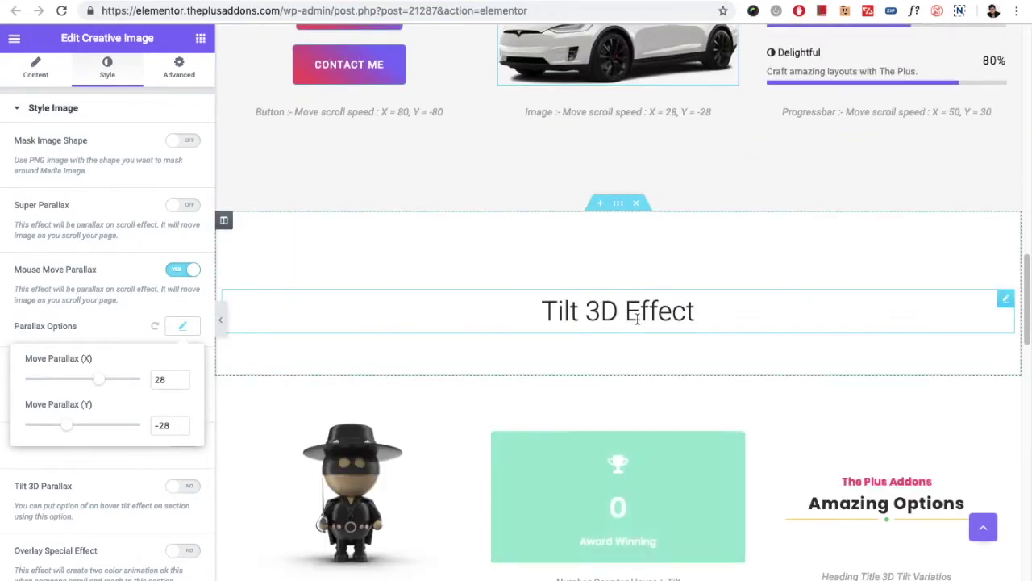
{"action": "scroll", "coordinate": [636, 295], "scroll_direction": "down", "scroll_amount": 2}
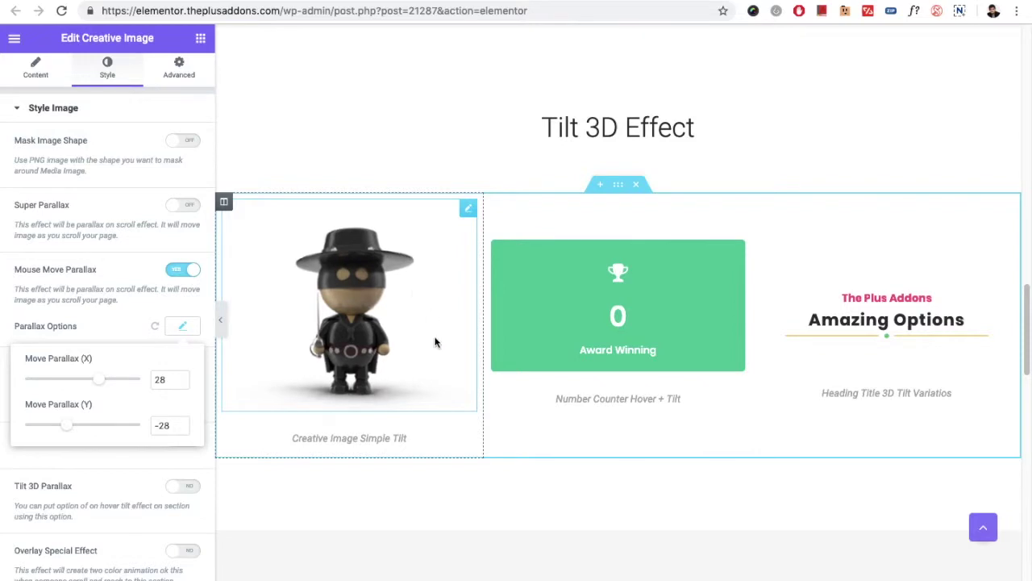
{"action": "left_click", "coordinate": [468, 208]}
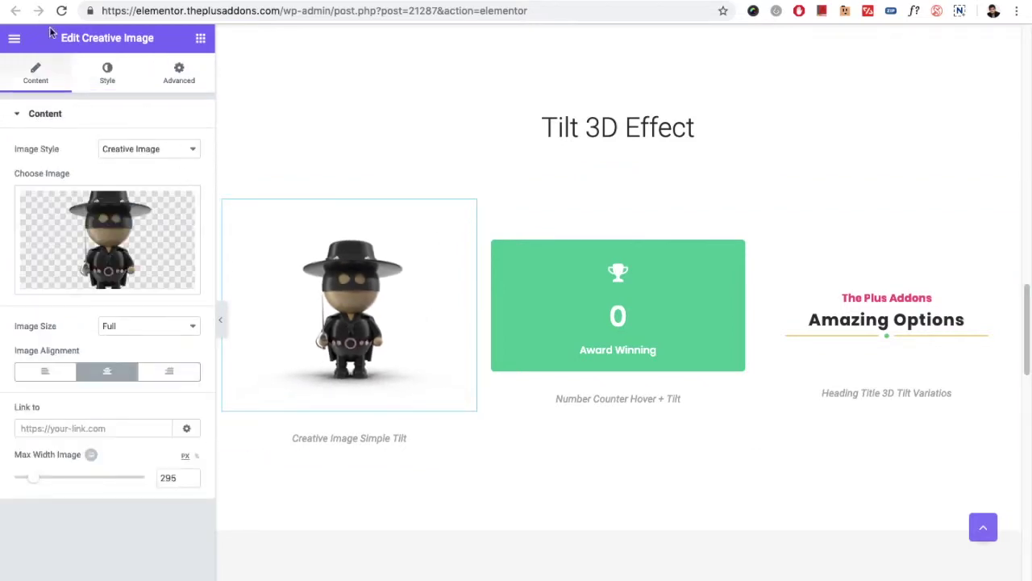
{"action": "left_click", "coordinate": [107, 72]}
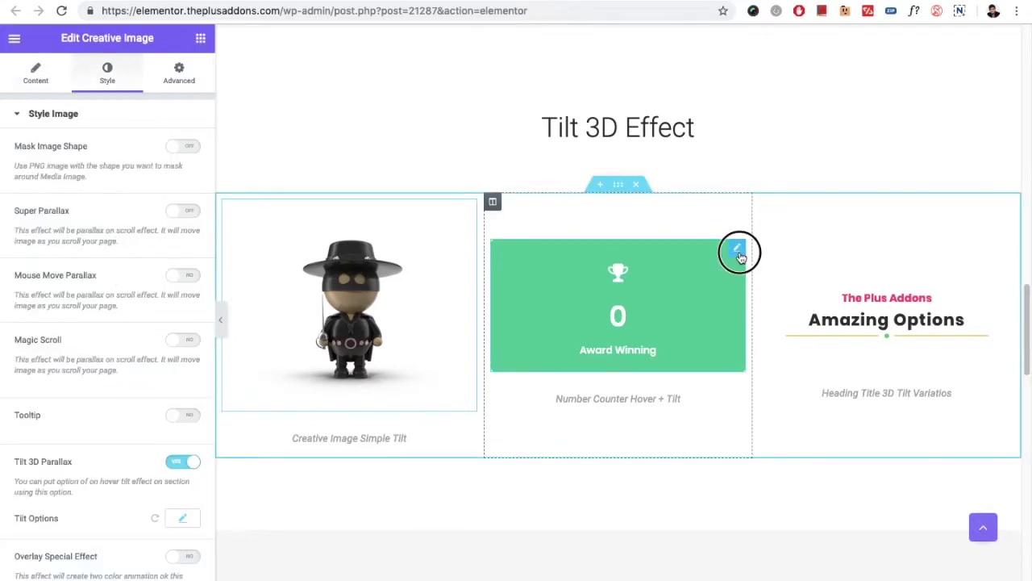
{"action": "left_click", "coordinate": [677, 256]}
{"action": "left_click", "coordinate": [171, 84]}
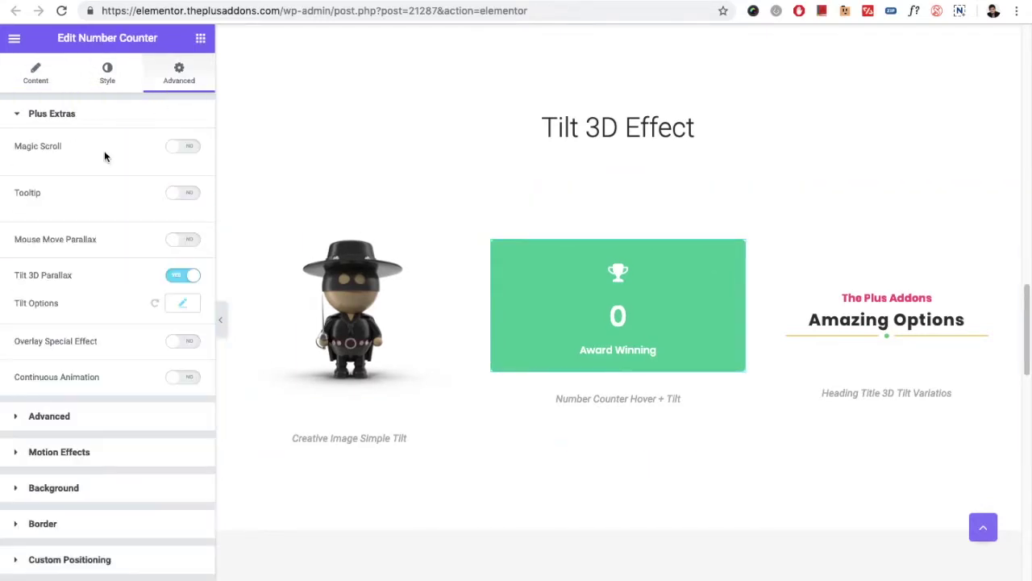
Select the Simple Tilt Creative Image and open its Tilt Options
{"action": "left_click", "coordinate": [411, 305]}
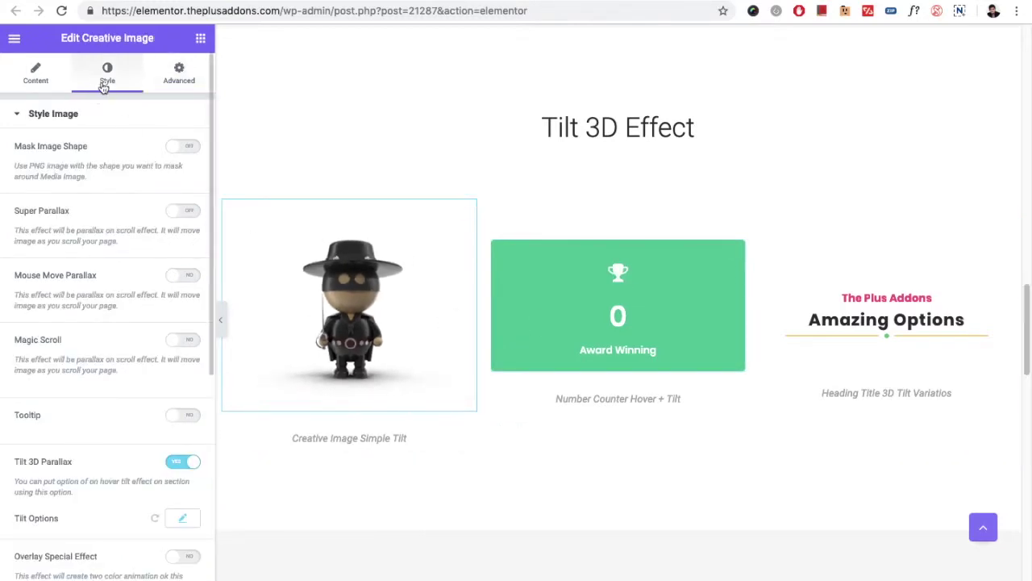
{"action": "scroll", "coordinate": [96, 410], "scroll_direction": "down", "scroll_amount": 2}
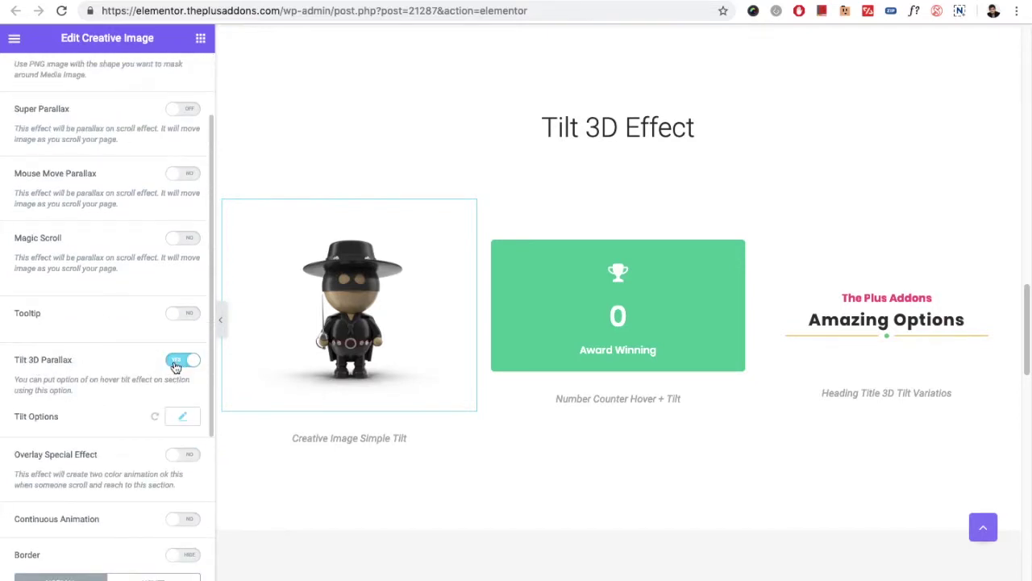
{"action": "left_click", "coordinate": [183, 416]}
{"action": "scroll", "coordinate": [50, 237], "scroll_direction": "down", "scroll_amount": 5}
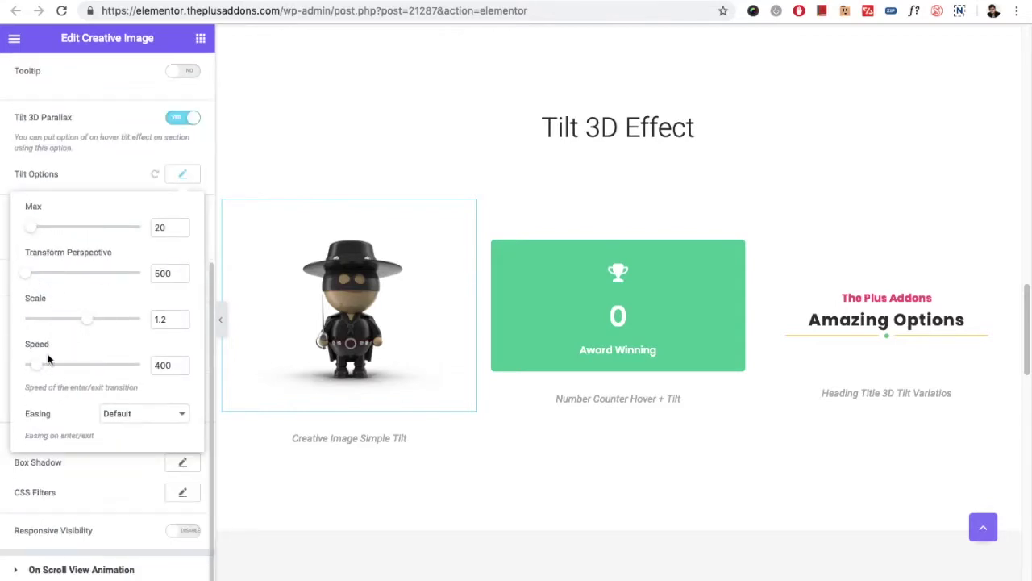
Try Custom tilt easing, then set the Easing back to Default
{"action": "left_click", "coordinate": [140, 423]}
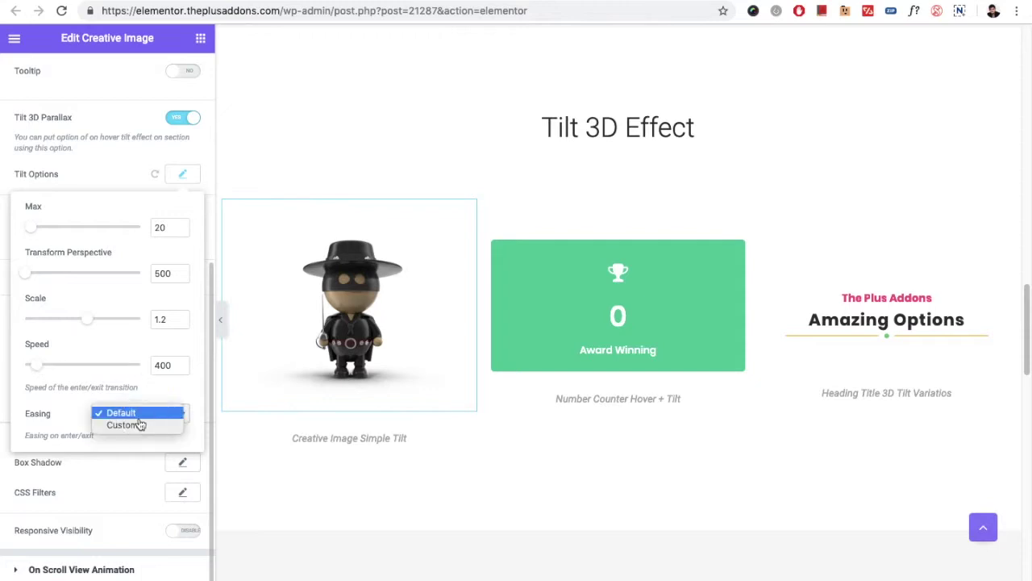
{"action": "left_click", "coordinate": [139, 416]}
{"action": "left_click", "coordinate": [136, 418]}
{"action": "left_click", "coordinate": [135, 426]}
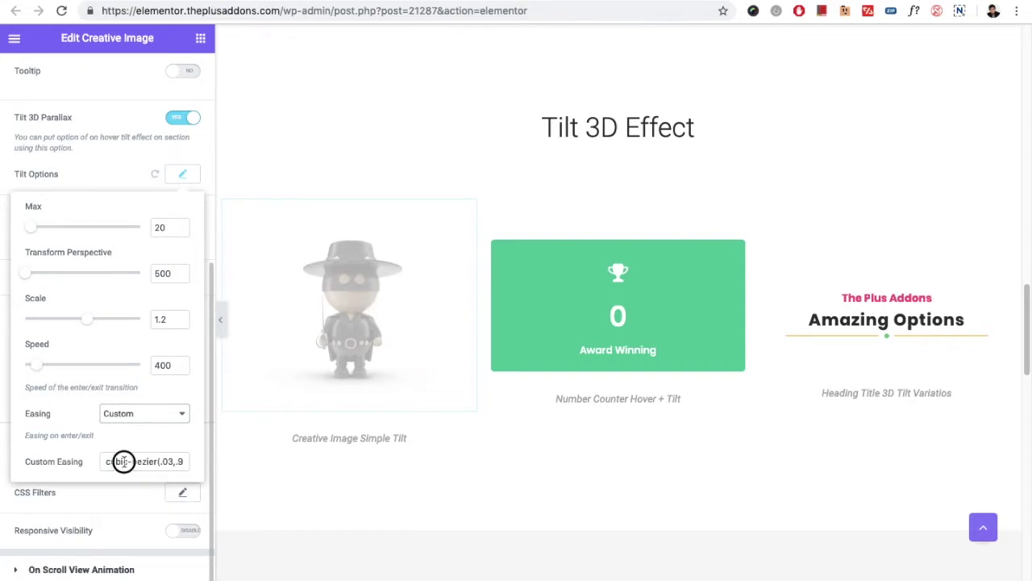
{"action": "left_click", "coordinate": [125, 461]}
{"action": "key", "text": "ctrl+a"}
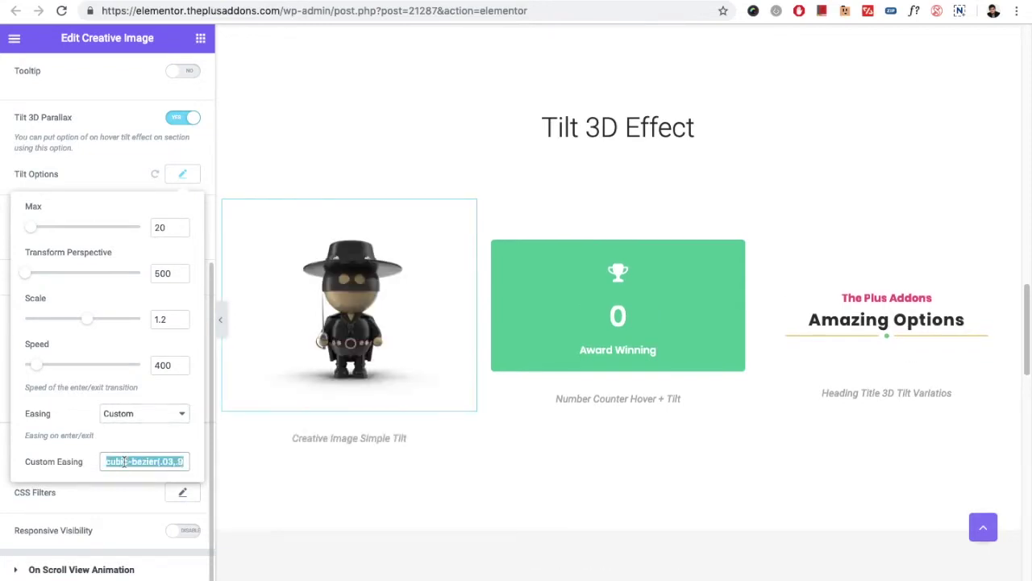
{"action": "left_click", "coordinate": [135, 415]}
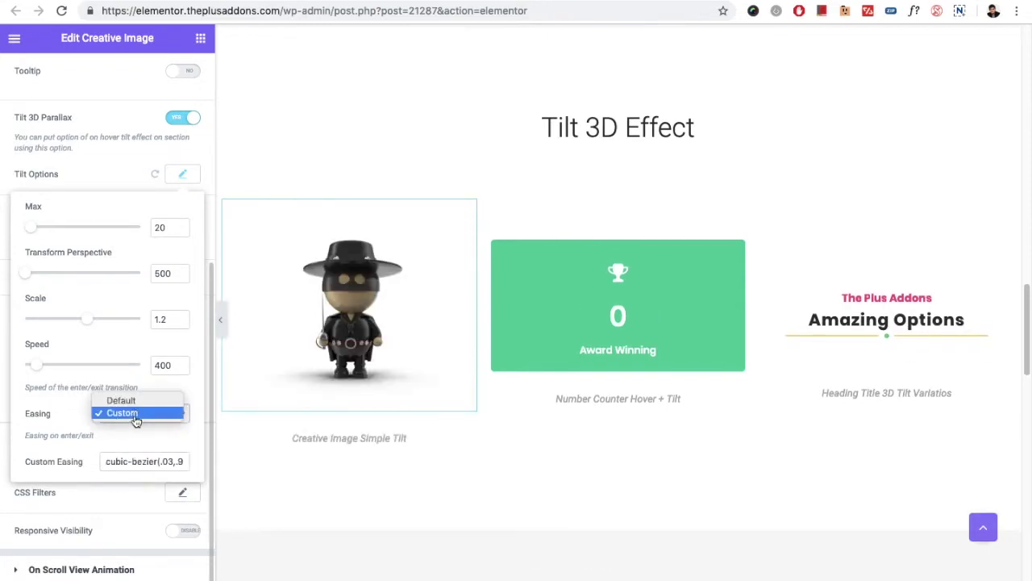
{"action": "left_click", "coordinate": [129, 402]}
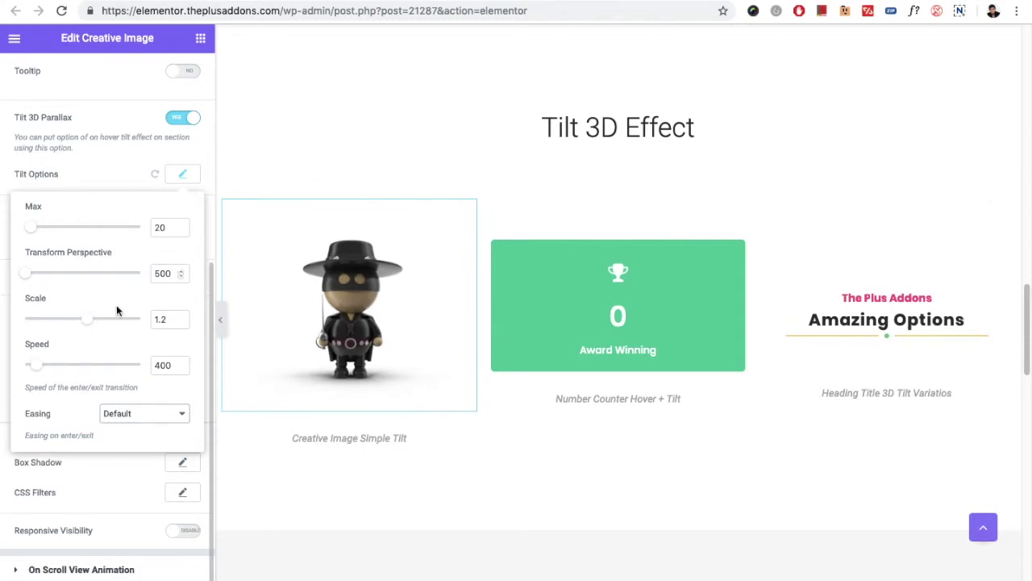
{"action": "scroll", "coordinate": [559, 325], "scroll_direction": "down", "scroll_amount": 10}
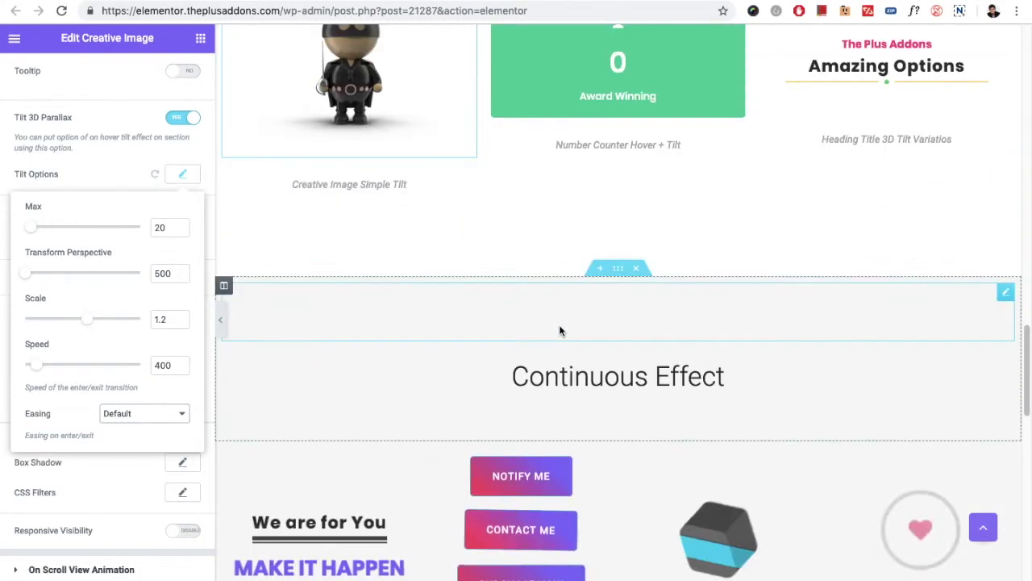
Select the We are for You heading and show its Plus Extras effects
{"action": "scroll", "coordinate": [570, 381], "scroll_direction": "down", "scroll_amount": 6}
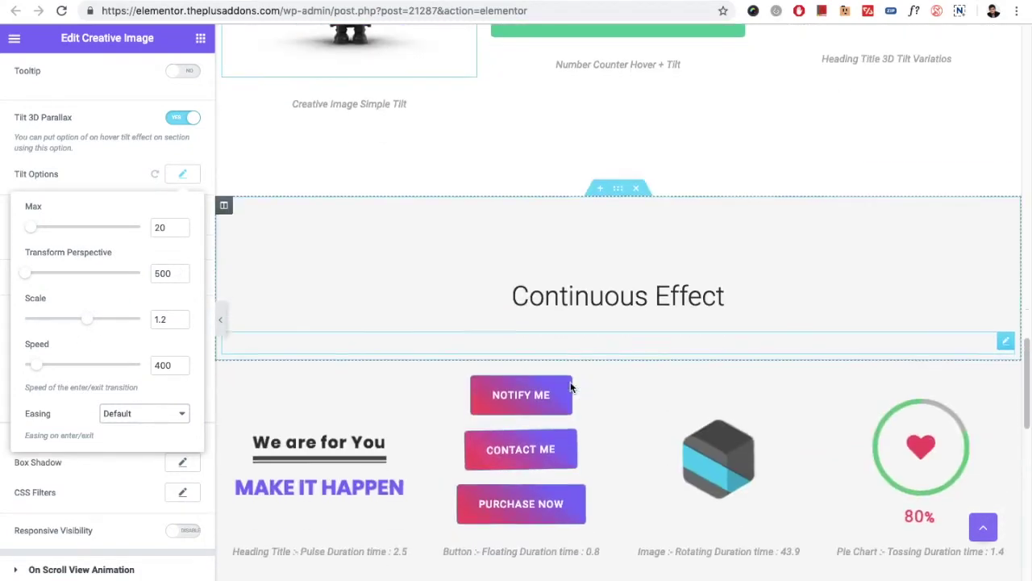
{"action": "left_click", "coordinate": [581, 300]}
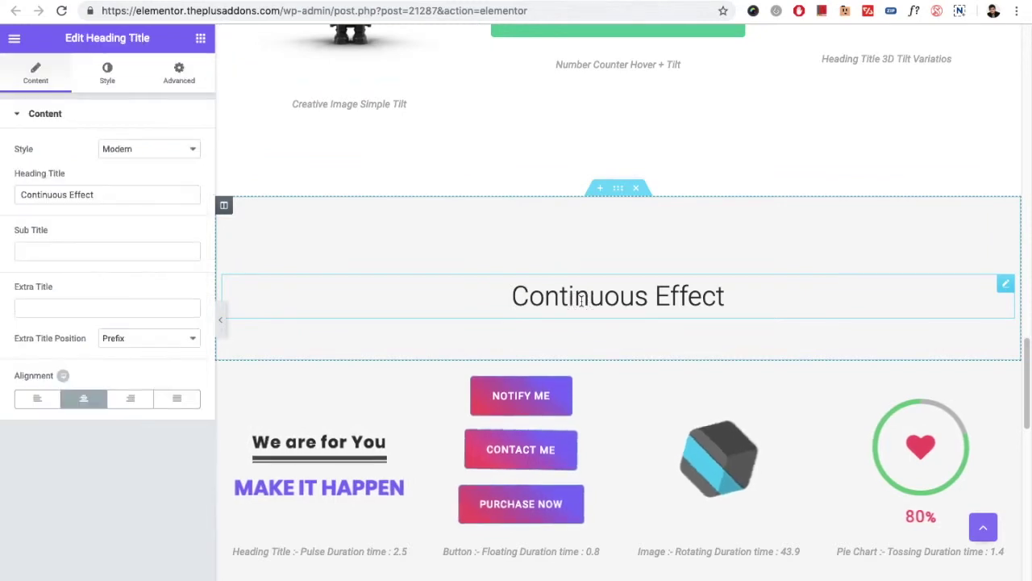
{"action": "scroll", "coordinate": [581, 302], "scroll_direction": "down", "scroll_amount": 1}
{"action": "left_click", "coordinate": [389, 439]}
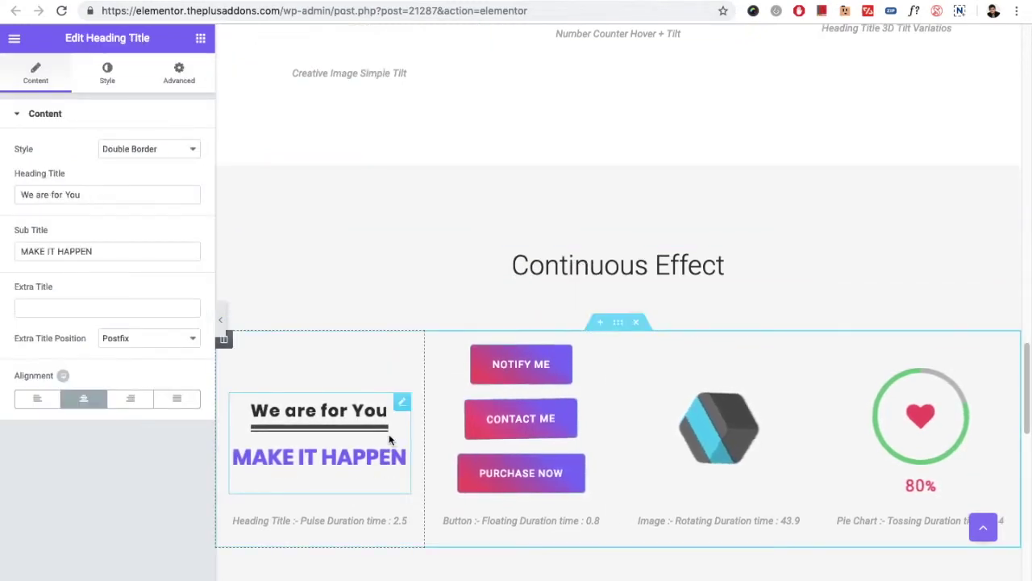
{"action": "left_click", "coordinate": [185, 89]}
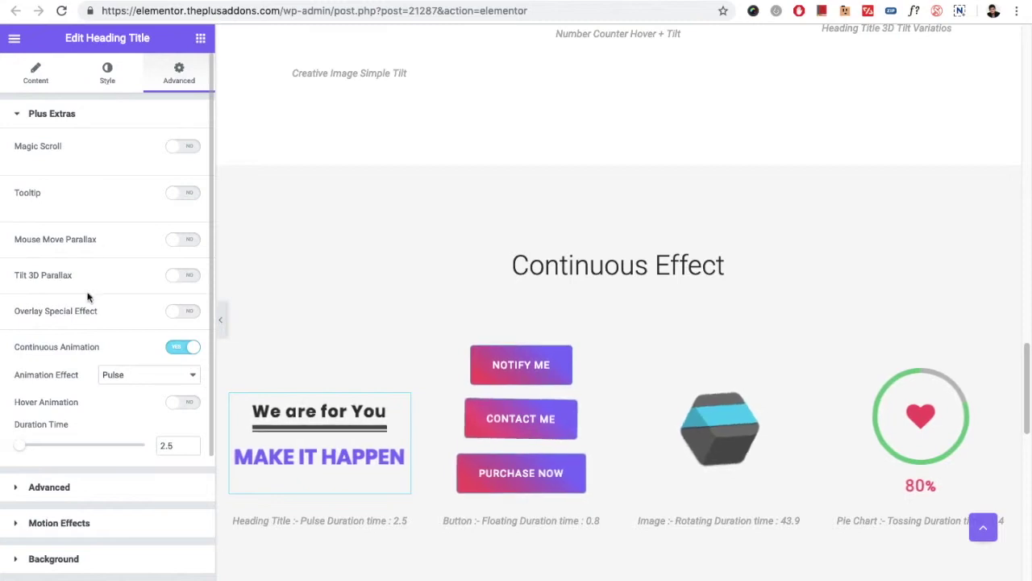
Keep Pulse as the continuous animation effect and toggle Hover Animation on, then off
{"action": "left_click", "coordinate": [146, 376]}
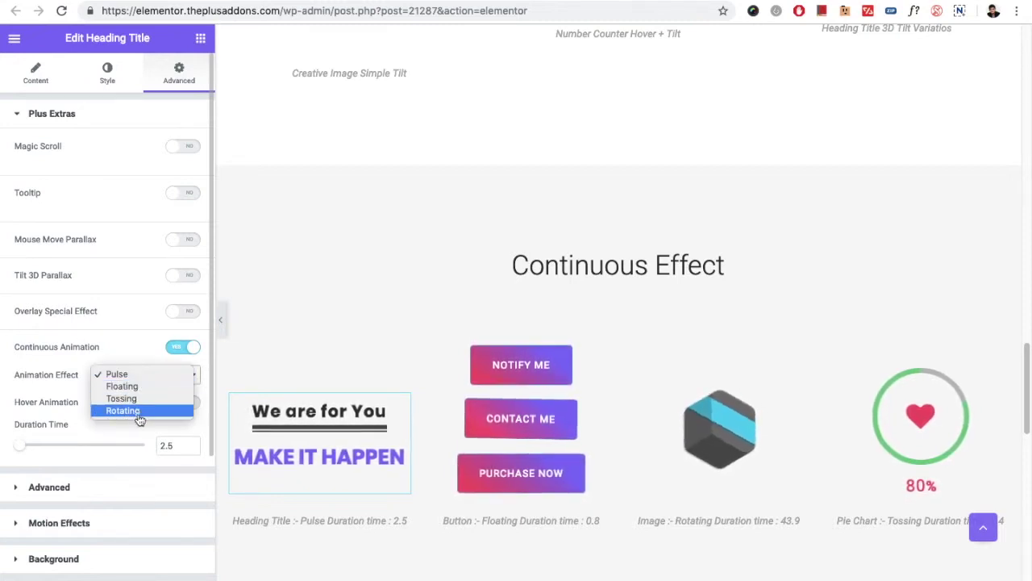
{"action": "left_click", "coordinate": [145, 375]}
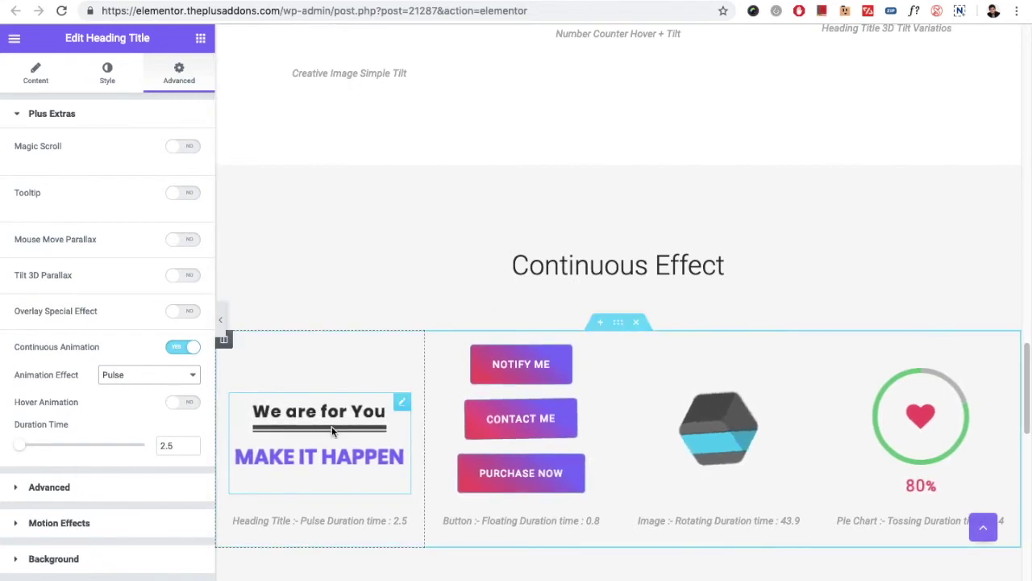
{"action": "left_click", "coordinate": [186, 402]}
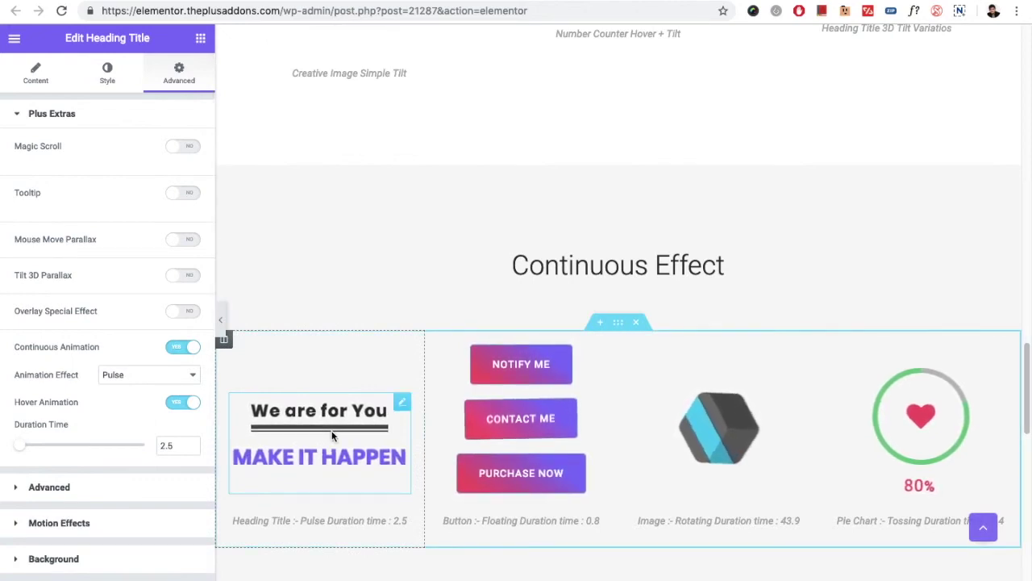
{"action": "left_click", "coordinate": [182, 402]}
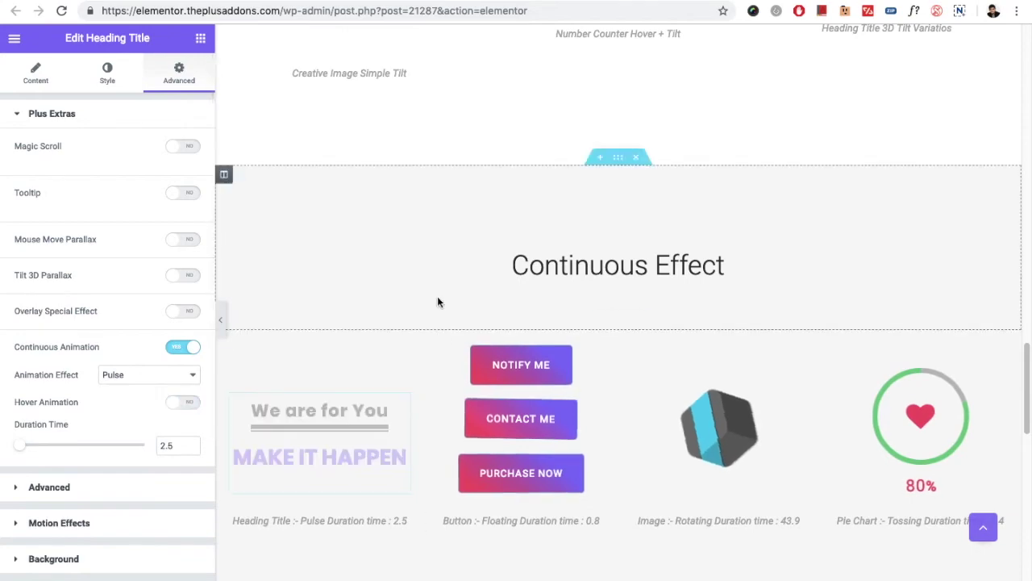
Scroll the preview back up toward the Global Special Effects header
{"action": "scroll", "coordinate": [439, 298], "scroll_direction": "down", "scroll_amount": 4}
{"action": "scroll", "coordinate": [439, 299], "scroll_direction": "up", "scroll_amount": 20}
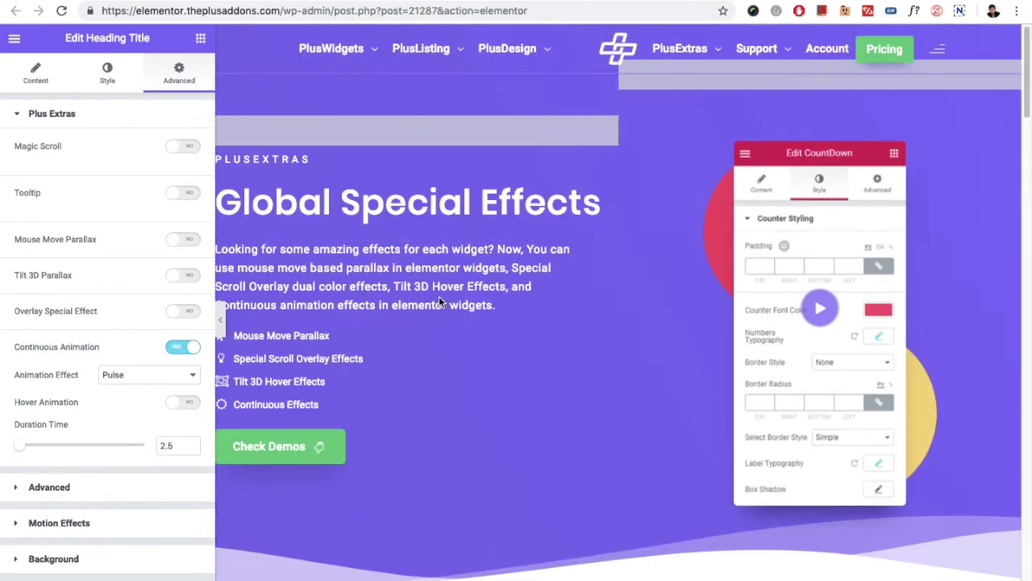